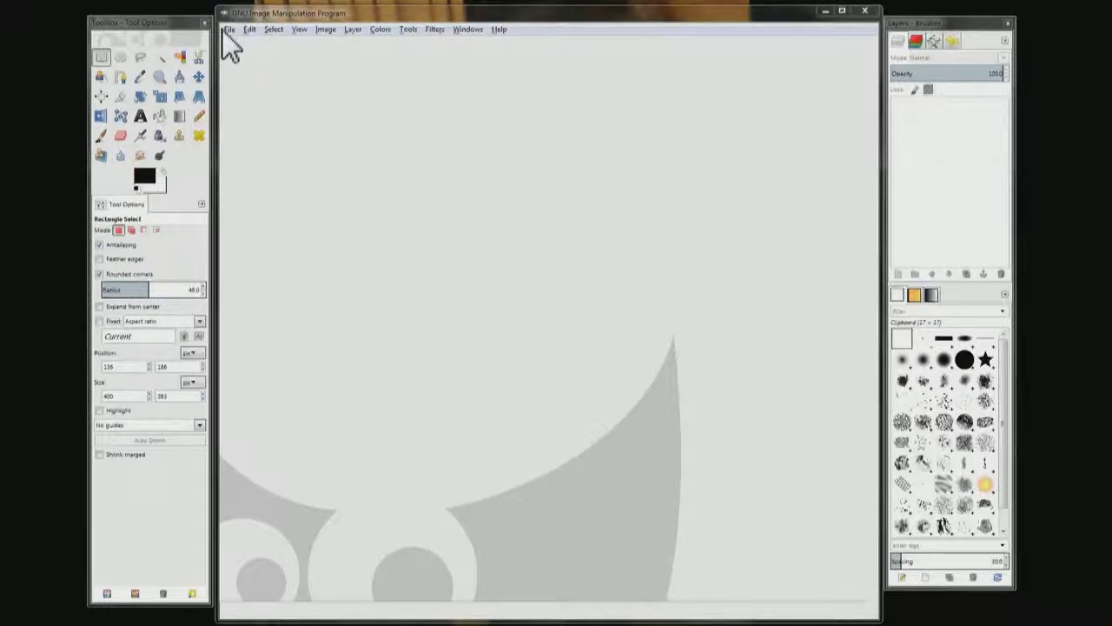
Step: Create a new 700 × 700 px RGB image filled with transparency
{"action": "left_click", "coordinate": [228, 30]}
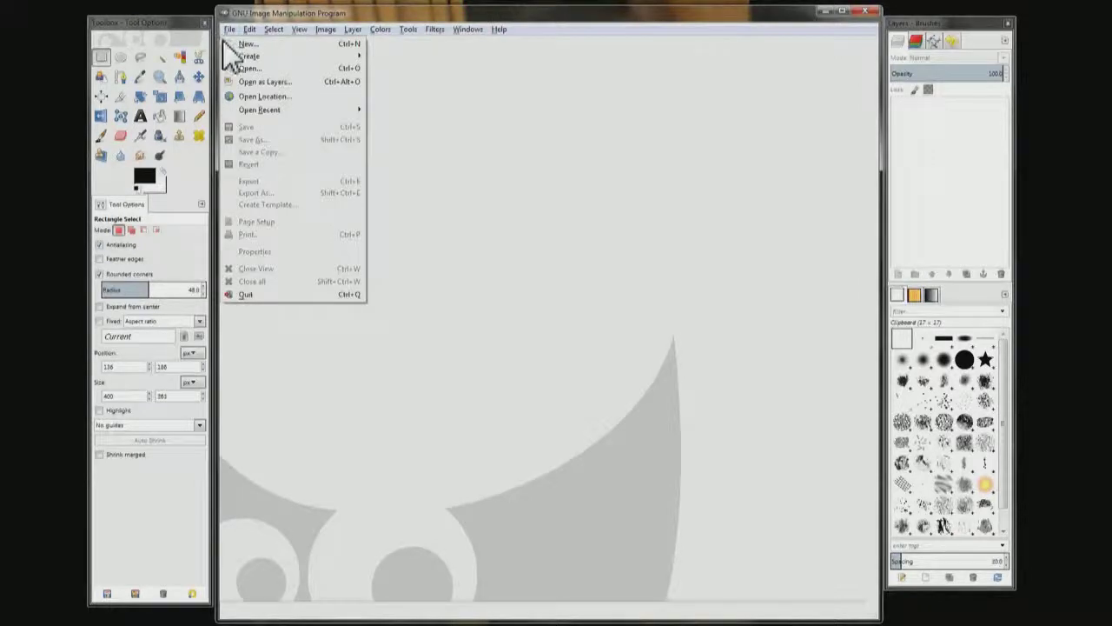
{"action": "left_click", "coordinate": [230, 44]}
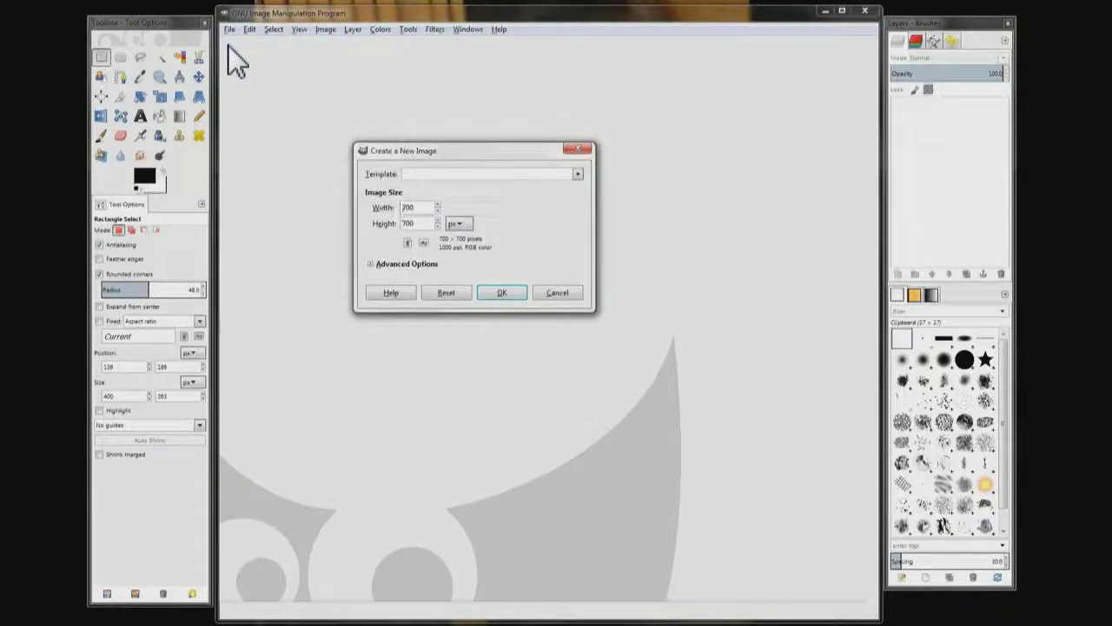
{"action": "left_click", "coordinate": [422, 263]}
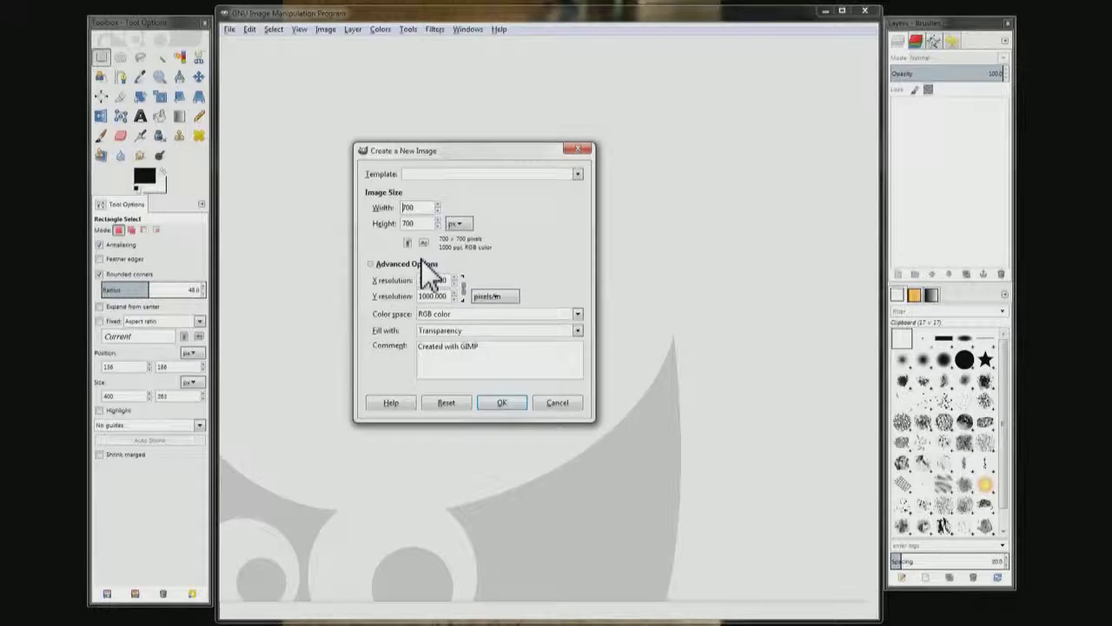
{"action": "left_click", "coordinate": [446, 330]}
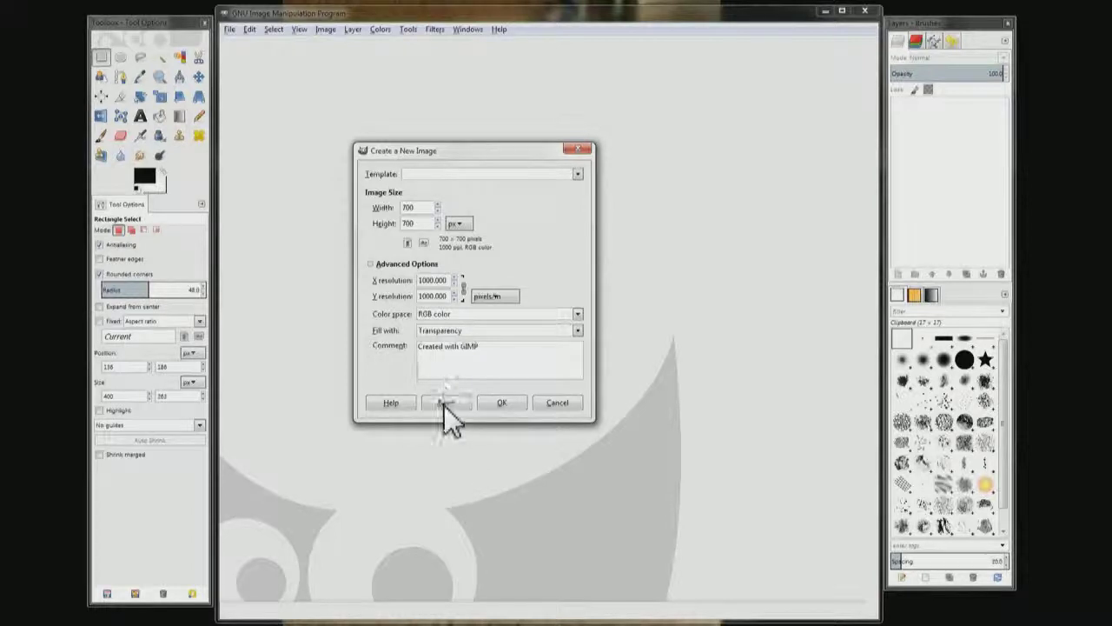
{"action": "left_click", "coordinate": [492, 400]}
{"action": "left_click", "coordinate": [483, 400]}
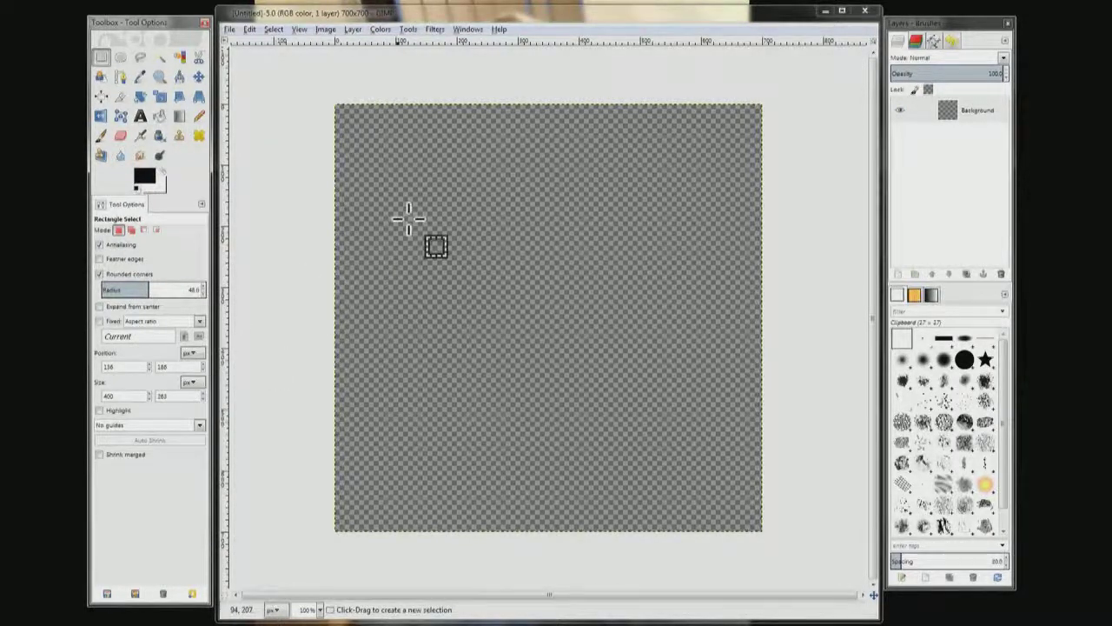
Step: Select a rounded rectangle of about 477 × 279 px in the middle of the canvas, with a corner radius of about 51
{"action": "left_click", "coordinate": [381, 250]}
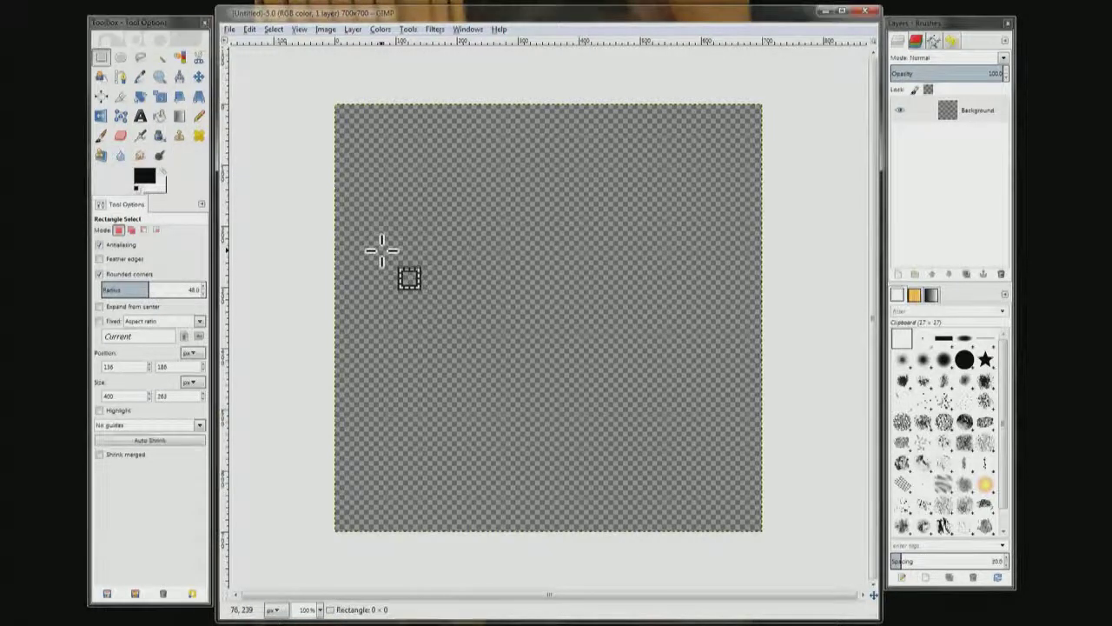
{"action": "left_click_drag", "start_coordinate": [381, 250], "coordinate": [673, 421]}
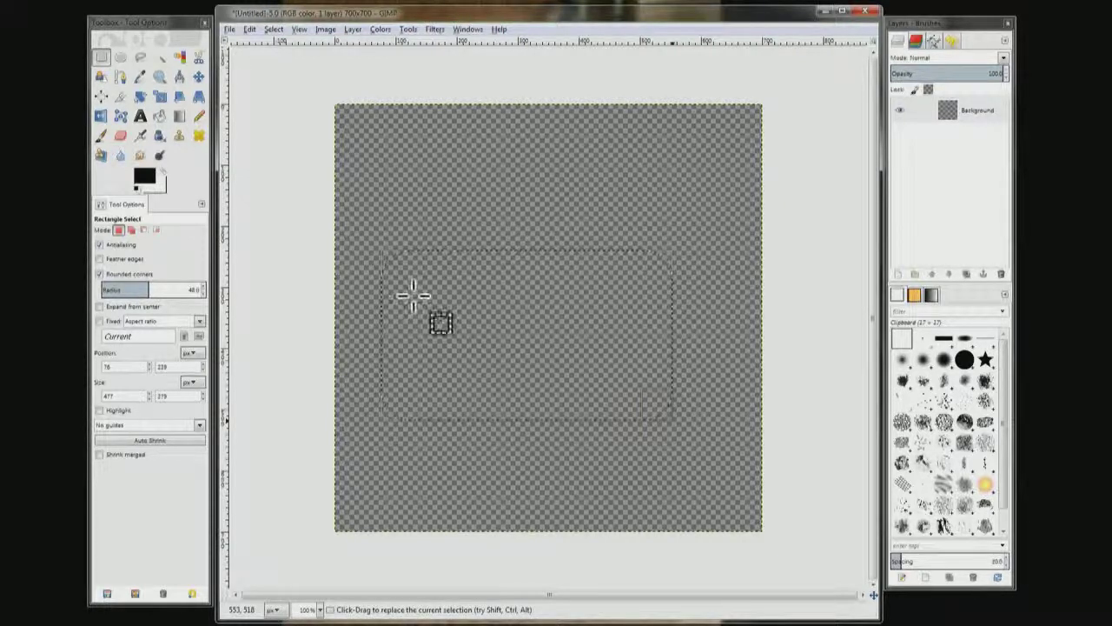
{"action": "left_click", "coordinate": [202, 293]}
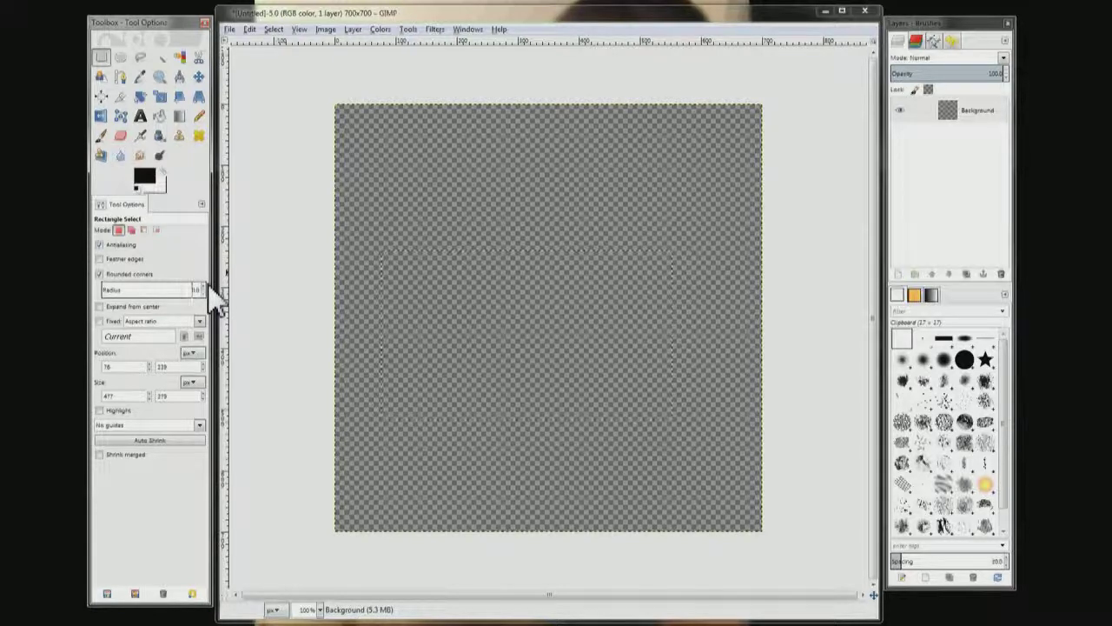
{"action": "left_click", "coordinate": [205, 286]}
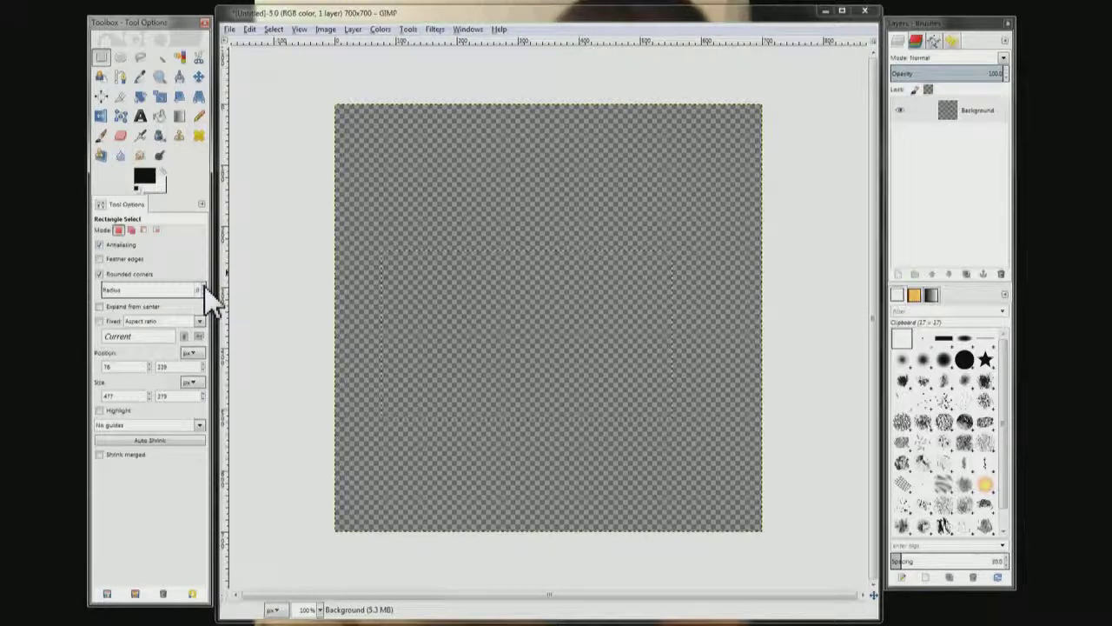
{"action": "left_click_drag", "start_coordinate": [204, 286], "coordinate": [205, 286]}
{"action": "left_click", "coordinate": [204, 286]}
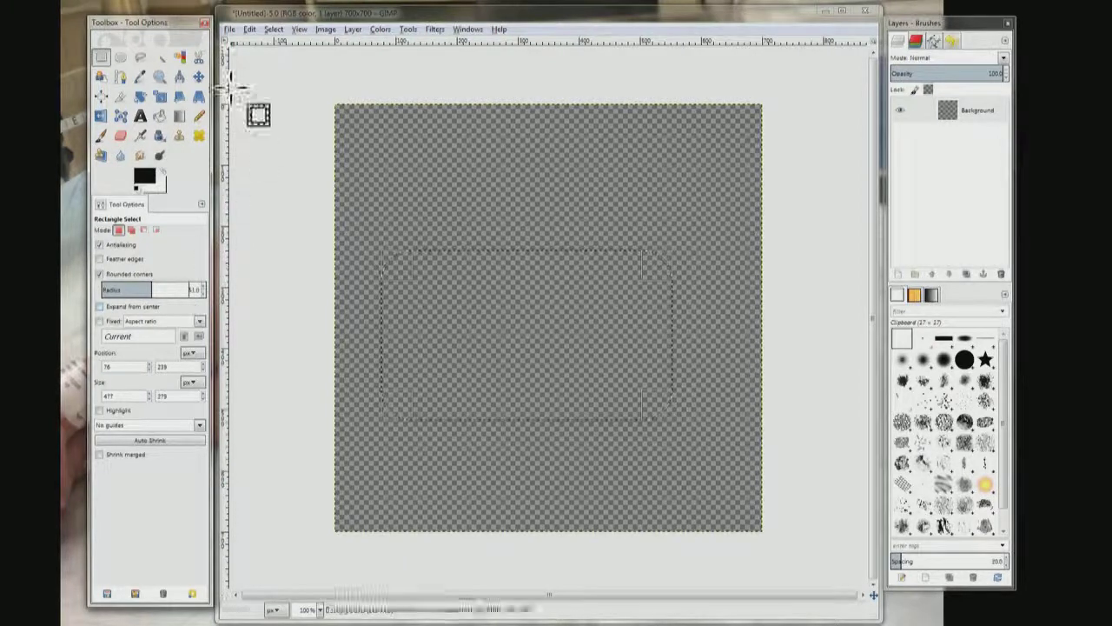
Step: Fill the rounded rectangle selection with white using Bucket Fill
{"action": "left_click", "coordinate": [161, 114]}
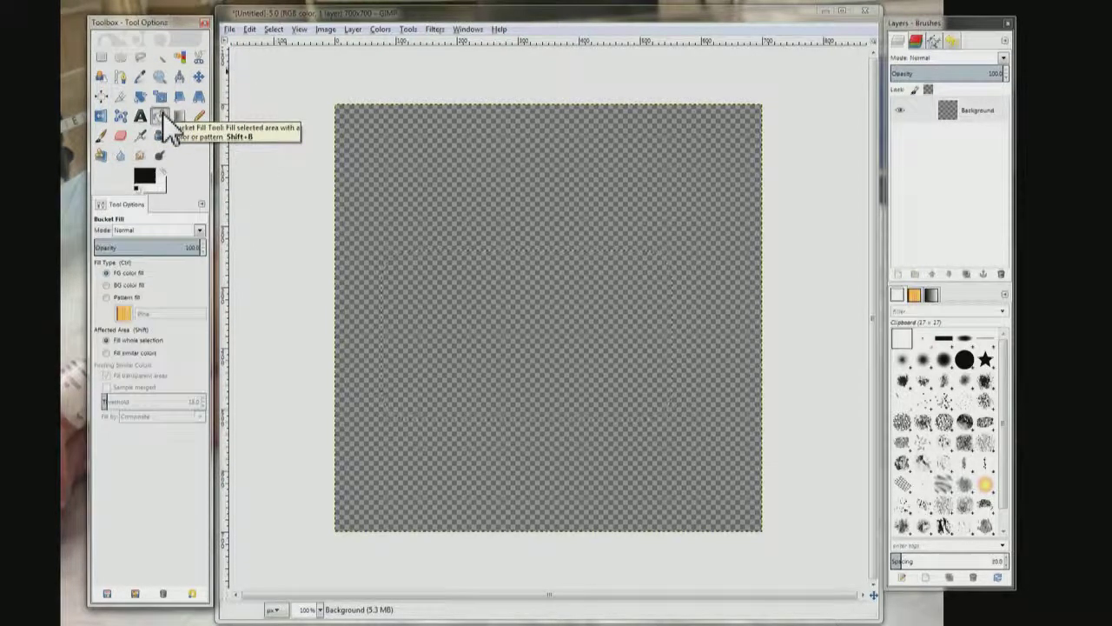
{"action": "left_click", "coordinate": [159, 172]}
{"action": "left_click_drag", "start_coordinate": [157, 188], "coordinate": [452, 302]}
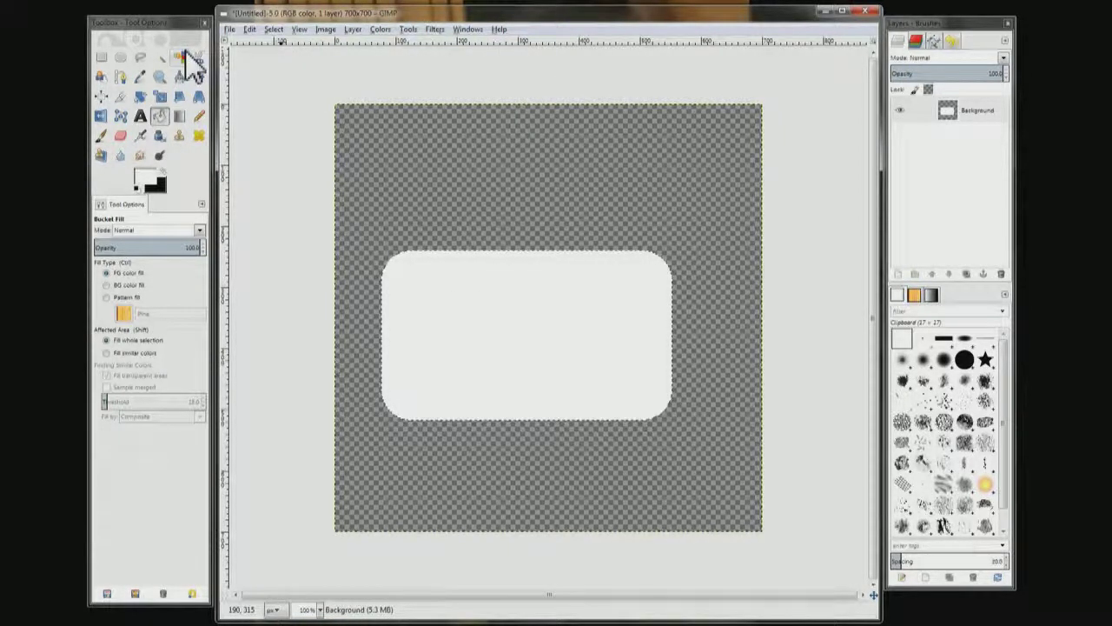
Step: Outline a narrow, pointed speech-bubble tail with Free Select, starting inside the rectangle's lower edge and pointing down
{"action": "left_click", "coordinate": [142, 57]}
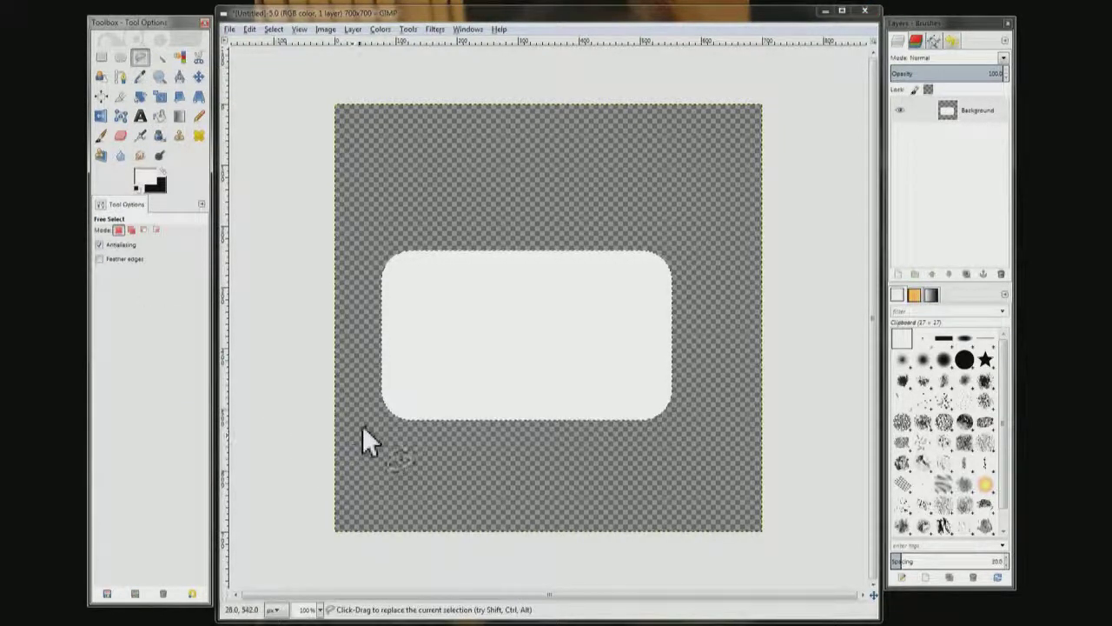
{"action": "left_click", "coordinate": [430, 414]}
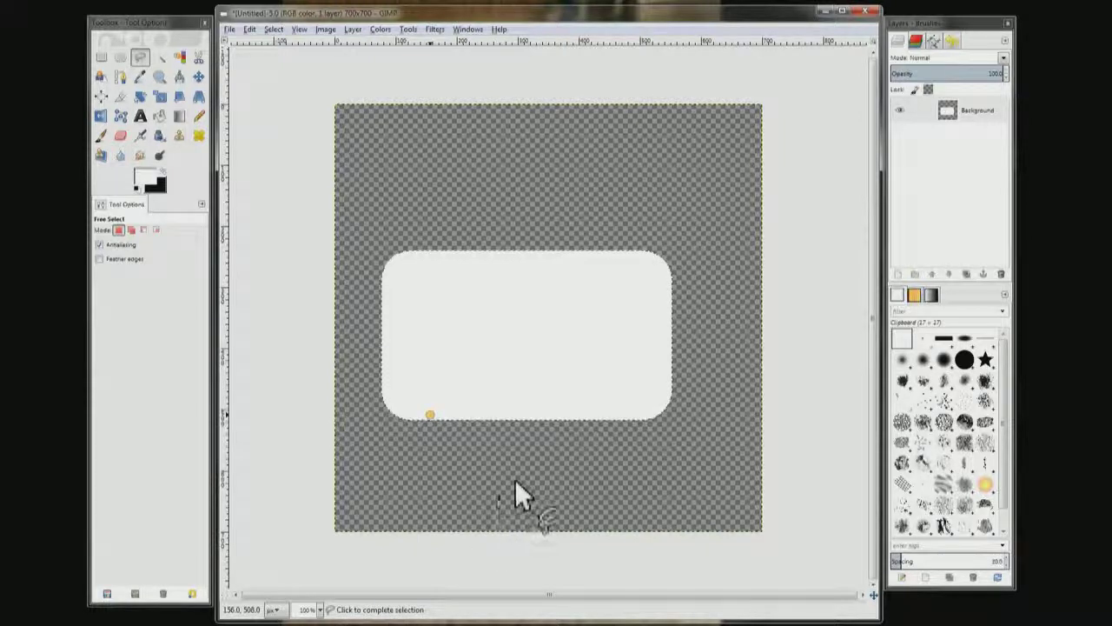
{"action": "left_click", "coordinate": [477, 472]}
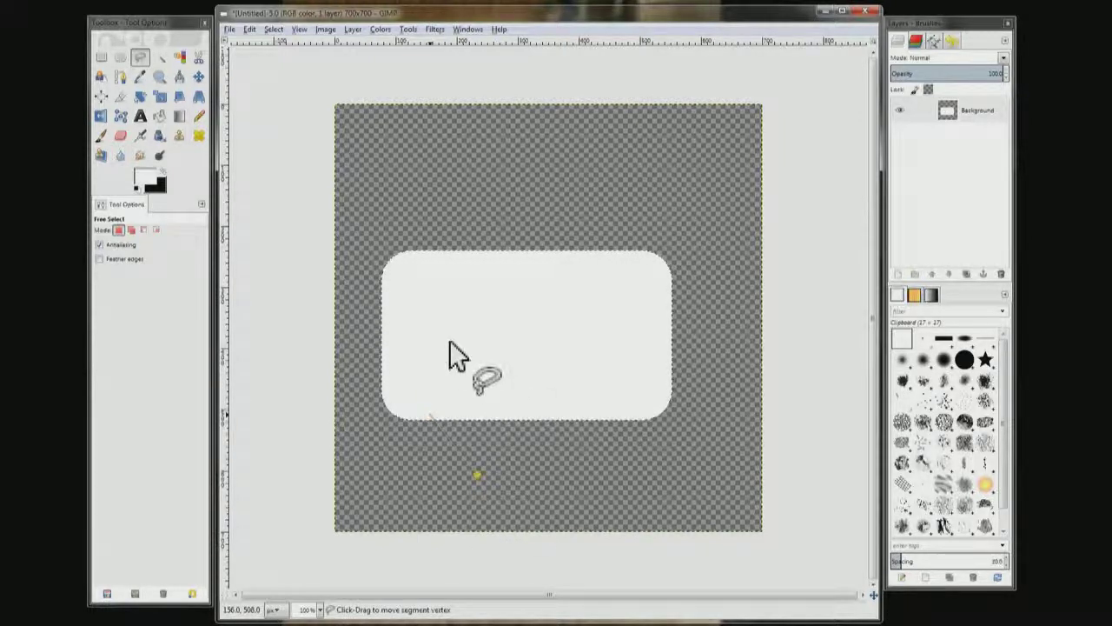
{"action": "key", "text": "BackSpace"}
{"action": "left_click", "coordinate": [459, 410]}
{"action": "key", "text": "Return"}
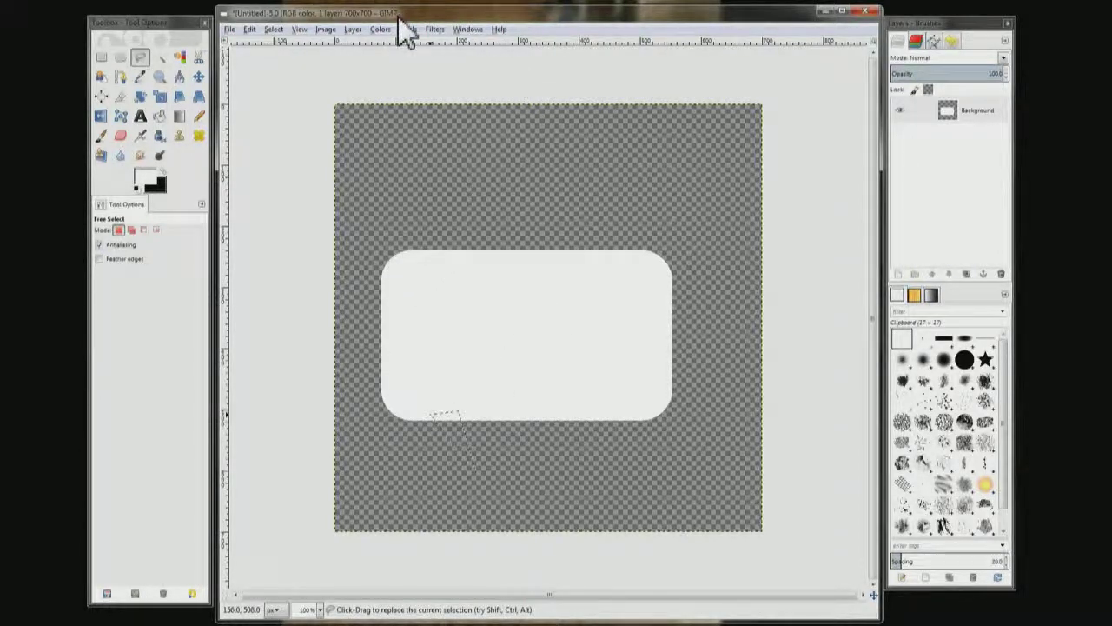
Step: Fill the tail selection with white and clear the selection
{"action": "left_click", "coordinate": [160, 116]}
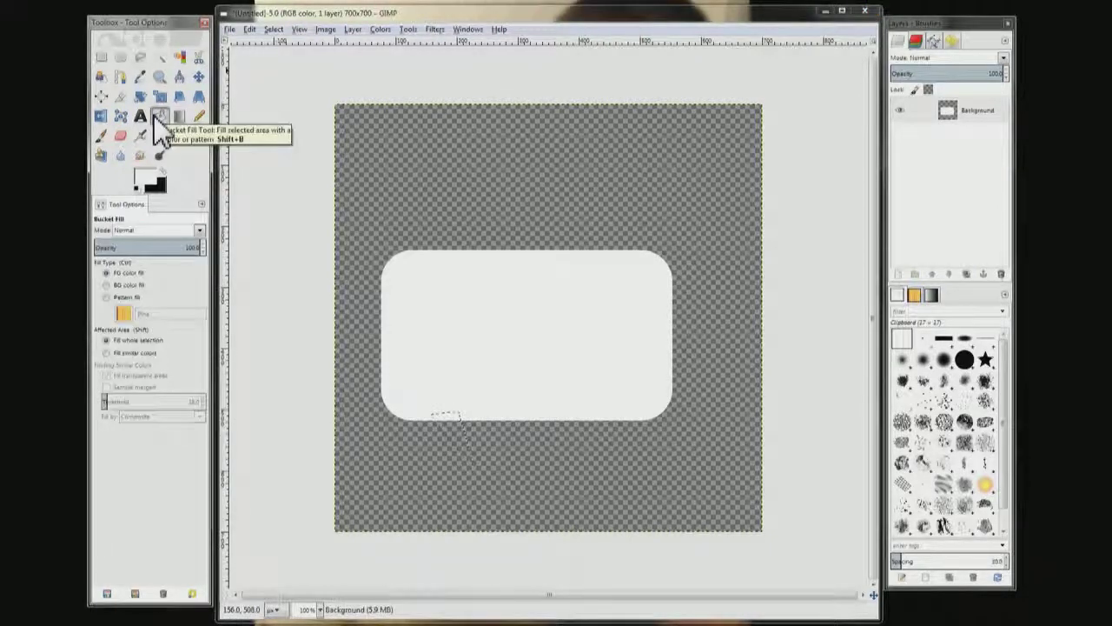
{"action": "left_click", "coordinate": [462, 446]}
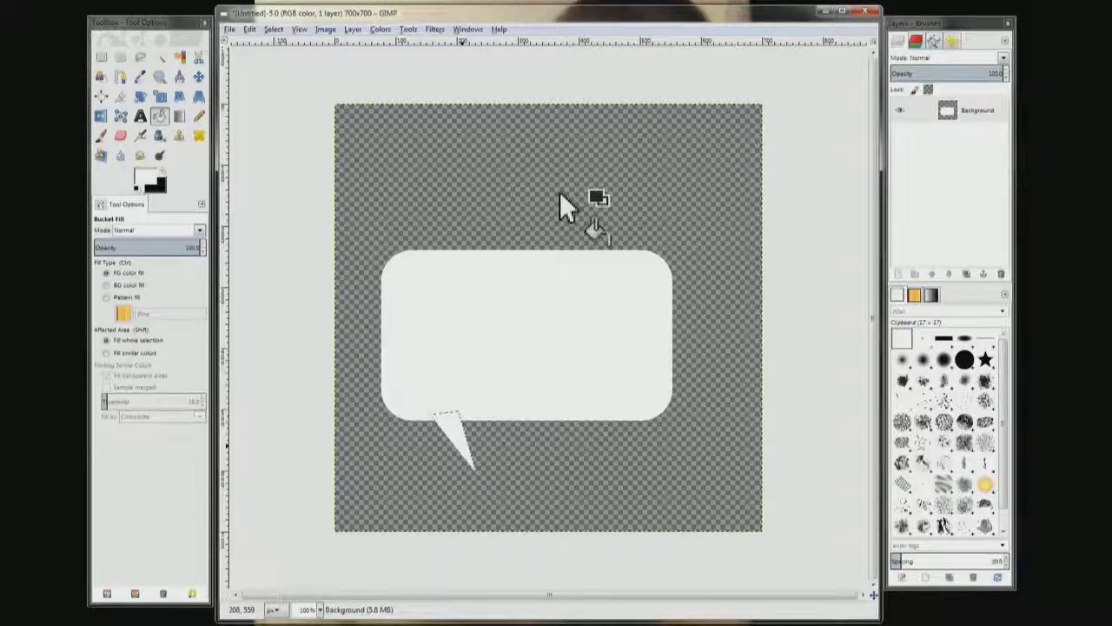
{"action": "left_click", "coordinate": [283, 29]}
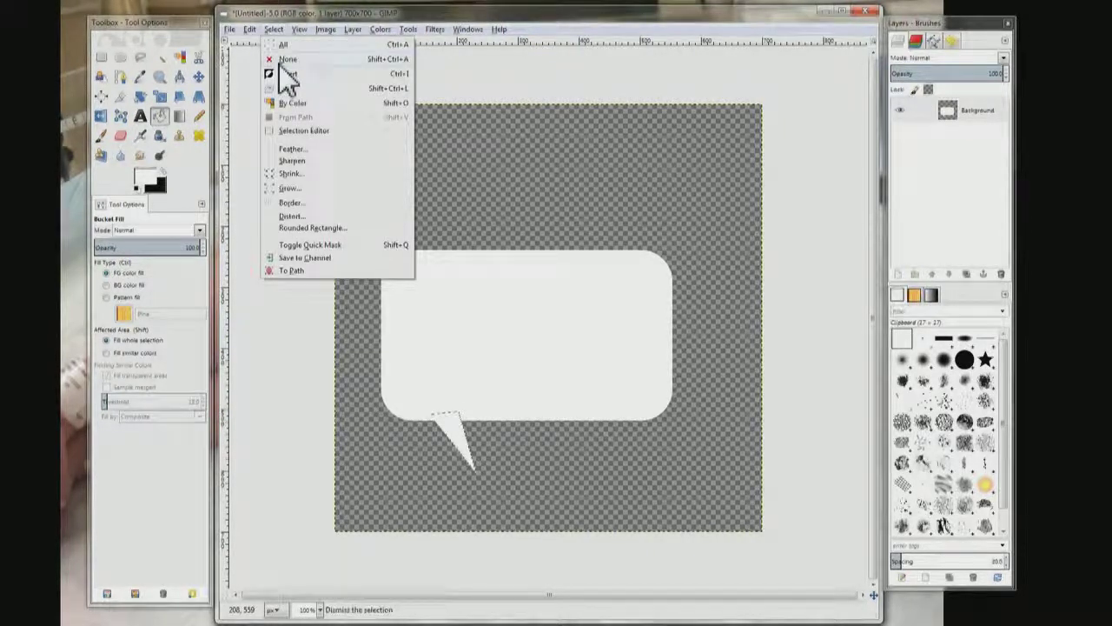
{"action": "left_click", "coordinate": [282, 59]}
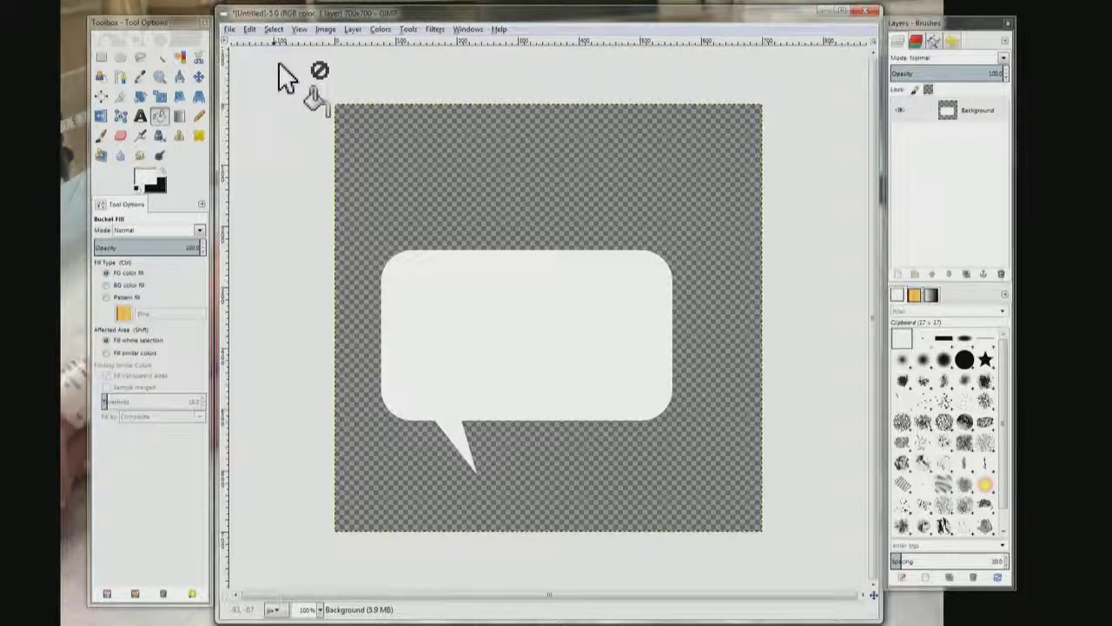
Step: Turn the Background layer's alpha into a selection around the whole speech bubble
{"action": "left_click_drag", "start_coordinate": [279, 64], "coordinate": [985, 115]}
{"action": "right_click", "coordinate": [984, 115]}
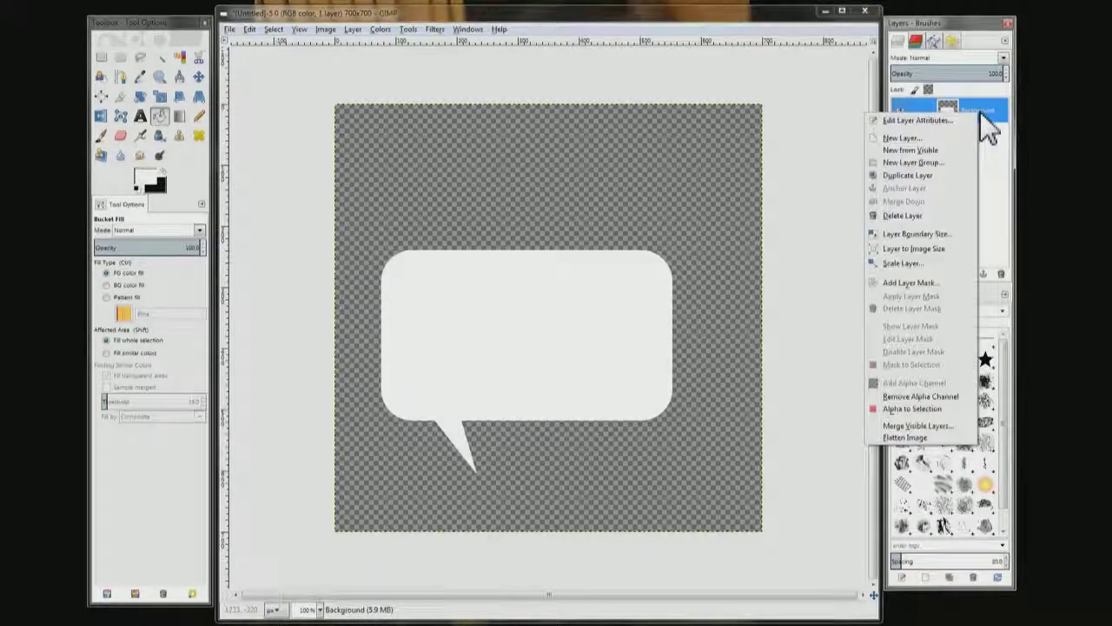
{"action": "left_click", "coordinate": [932, 408]}
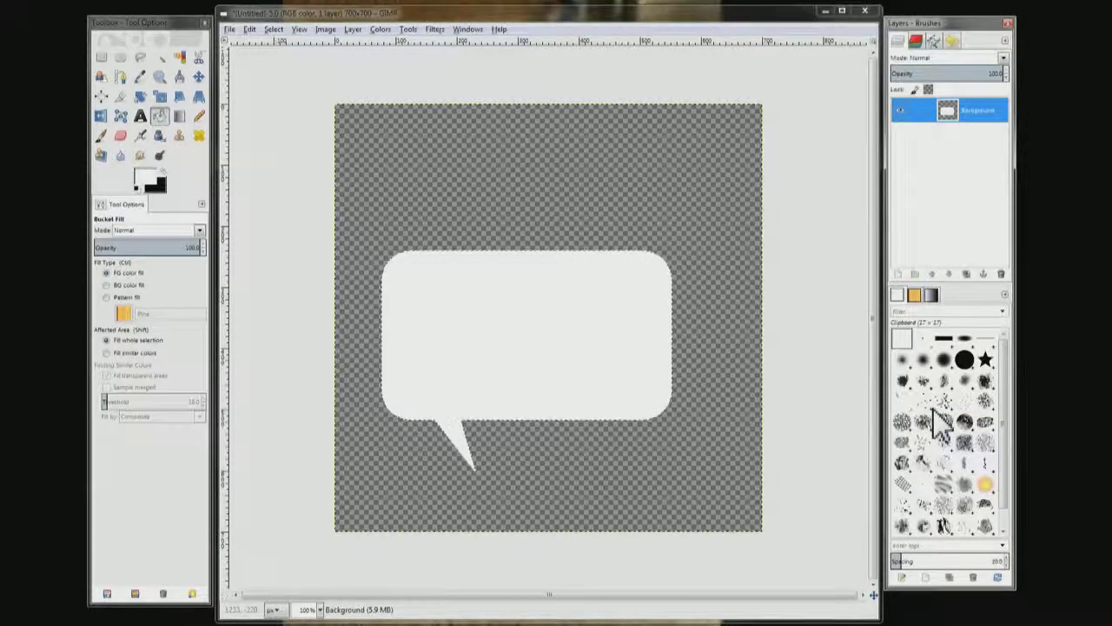
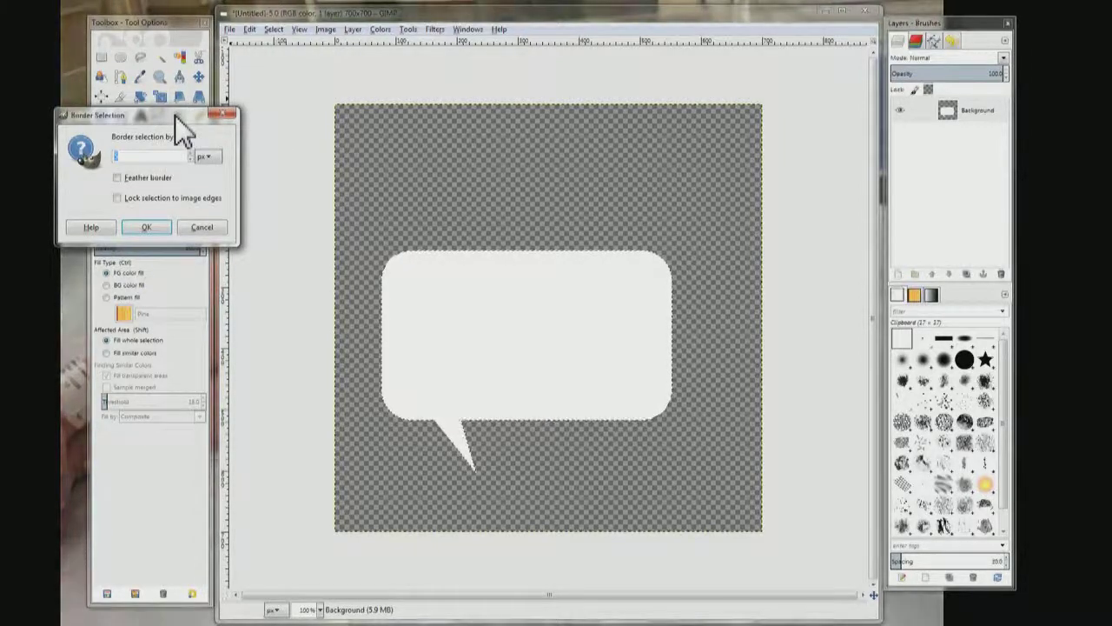
Step: Convert the bubble selection to a 5 px border and fill it with black
{"action": "left_click_drag", "start_coordinate": [175, 114], "coordinate": [298, 133]}
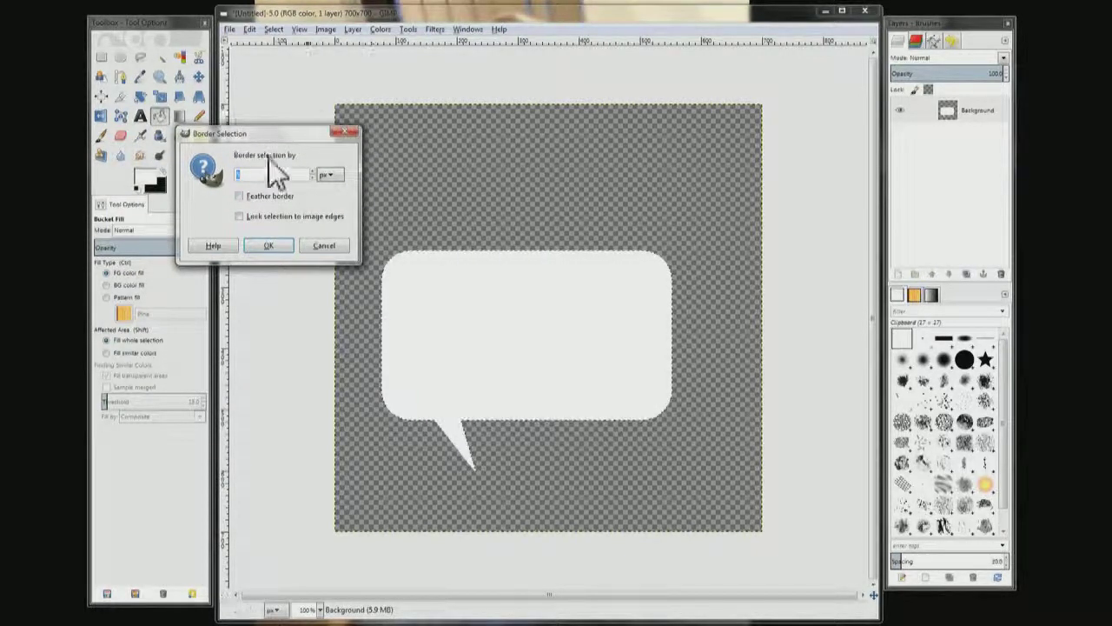
{"action": "left_click", "coordinate": [276, 244]}
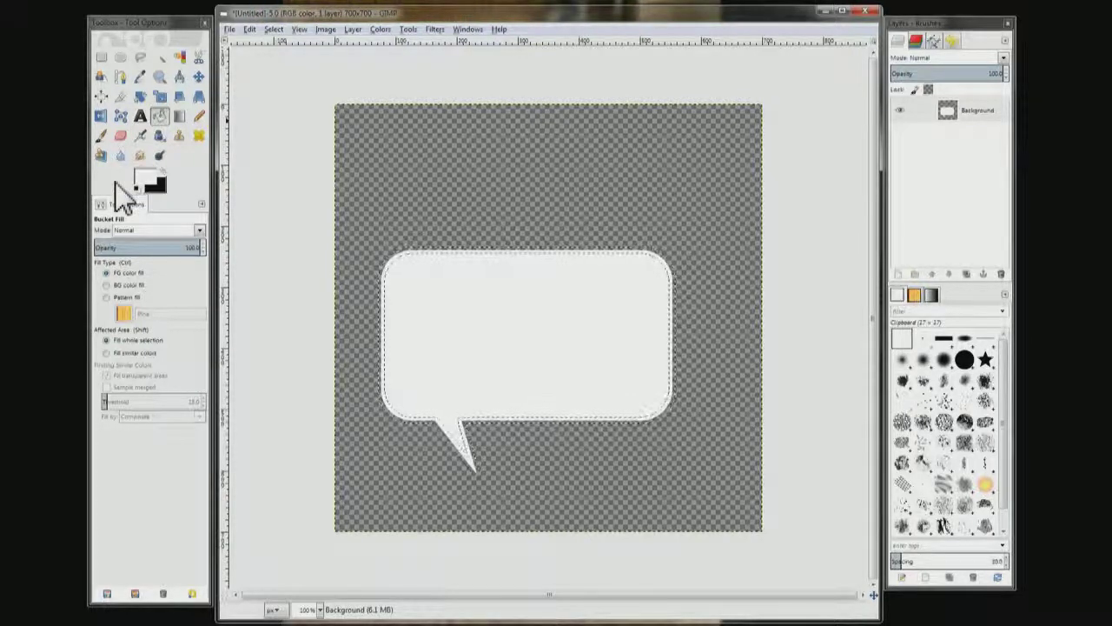
{"action": "left_click", "coordinate": [165, 173]}
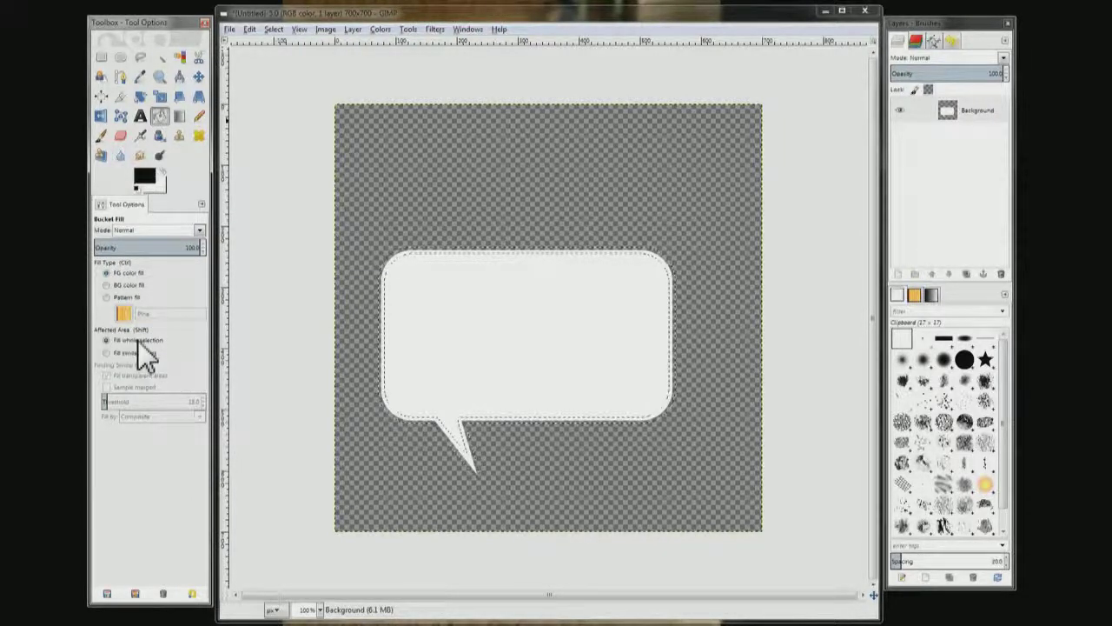
{"action": "left_click", "coordinate": [412, 425]}
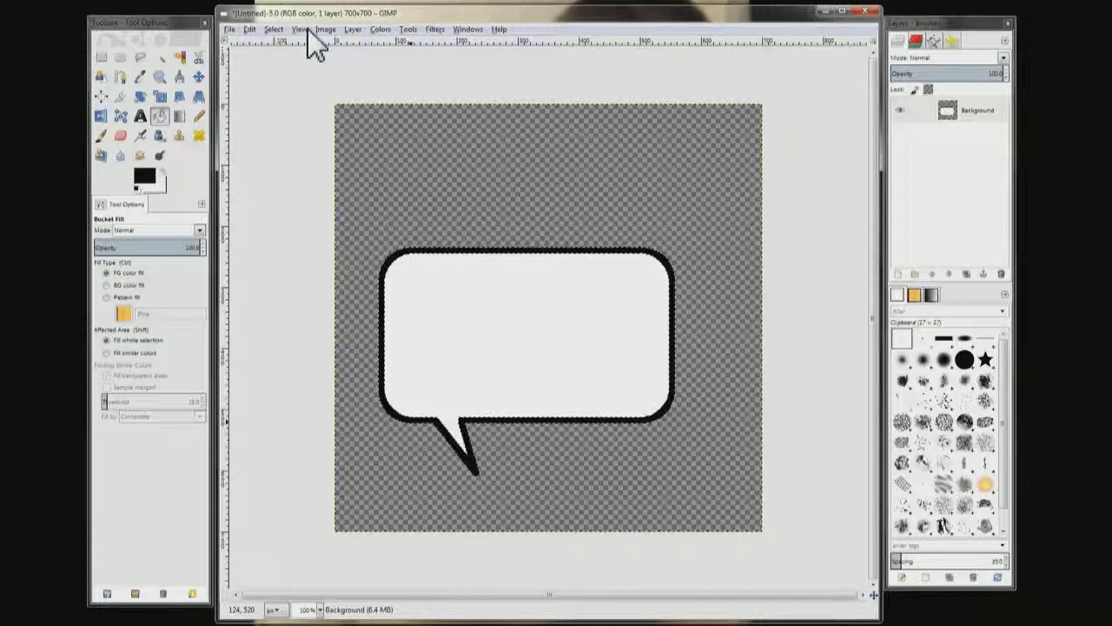
Step: Crop the image to the border selection around the speech bubble
{"action": "left_click", "coordinate": [302, 30]}
{"action": "mouse_move", "coordinate": [323, 35]}
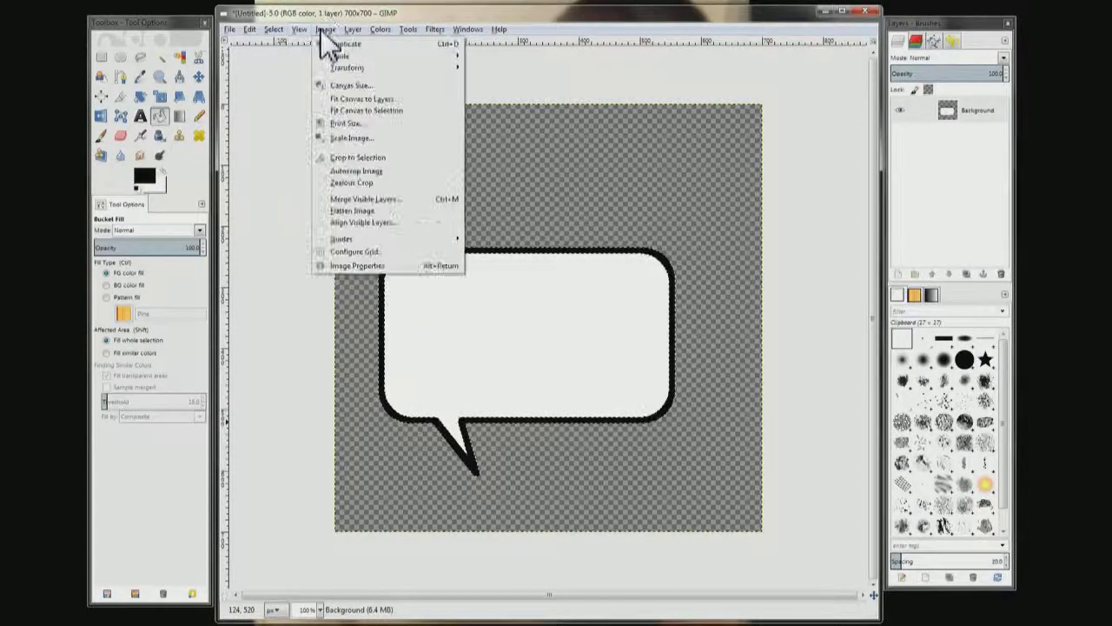
{"action": "left_click", "coordinate": [350, 157]}
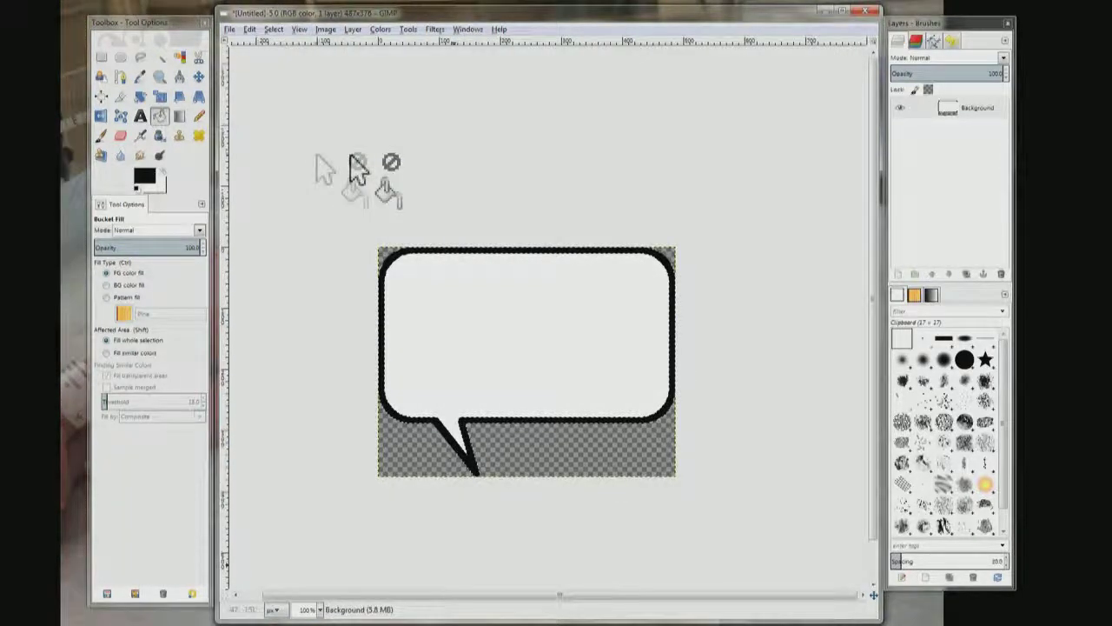
Step: Clear the selection and flip the speech bubble horizontally
{"action": "left_click", "coordinate": [271, 33]}
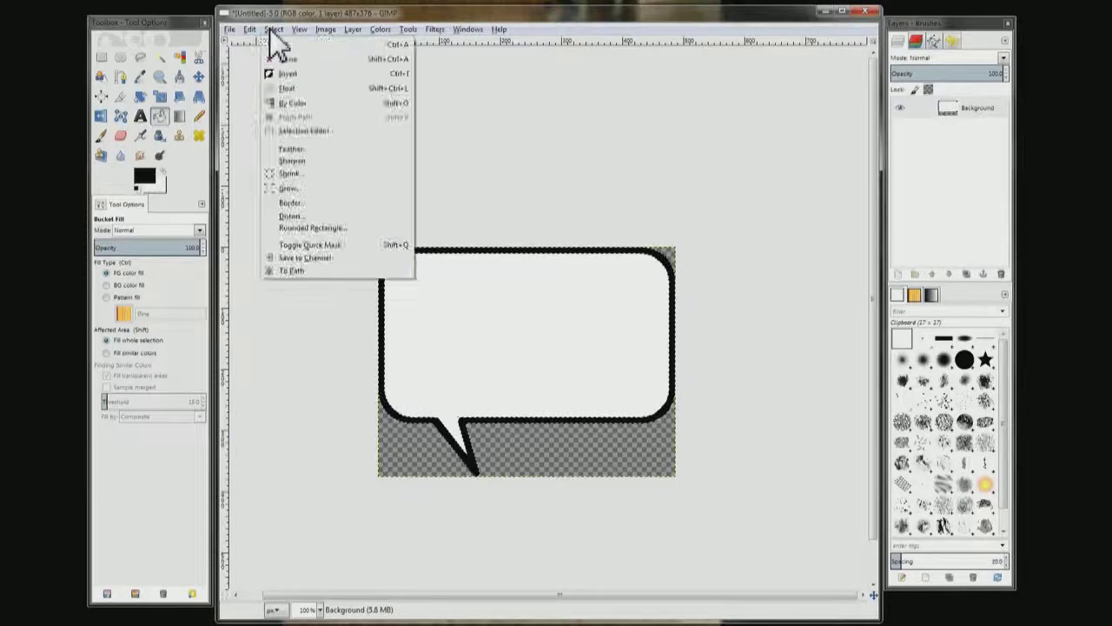
{"action": "left_click", "coordinate": [314, 57]}
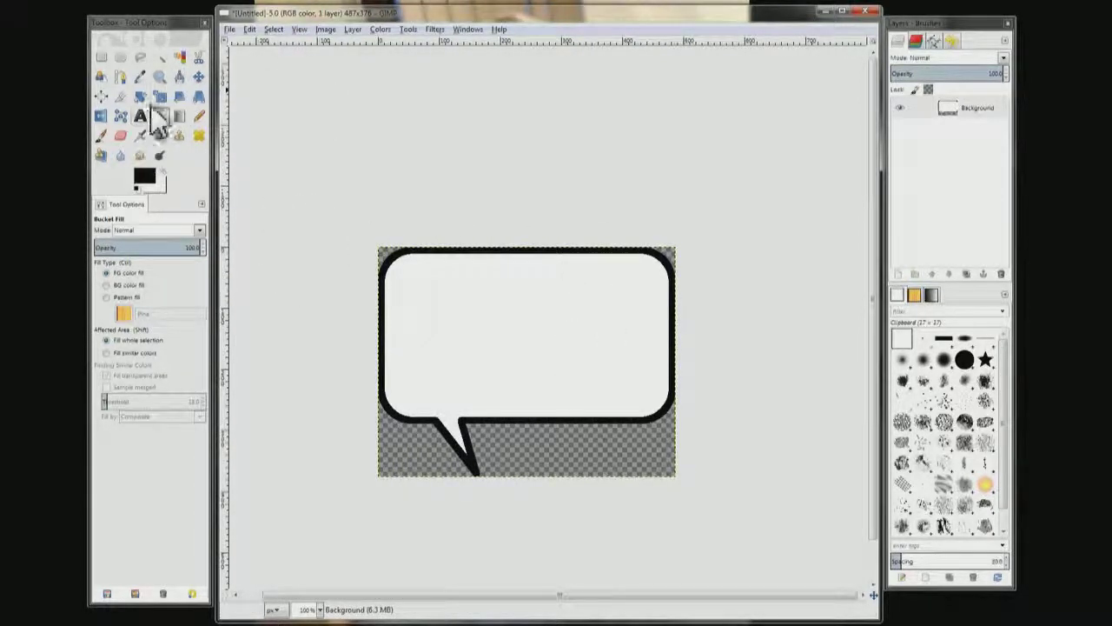
{"action": "left_click", "coordinate": [100, 116]}
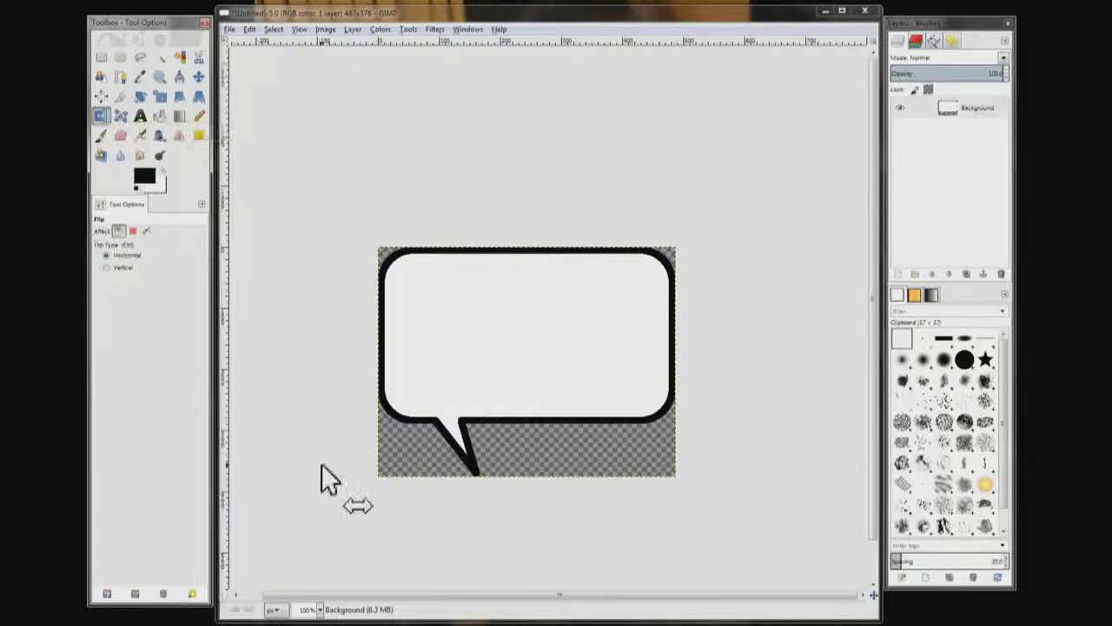
{"action": "left_click", "coordinate": [484, 318]}
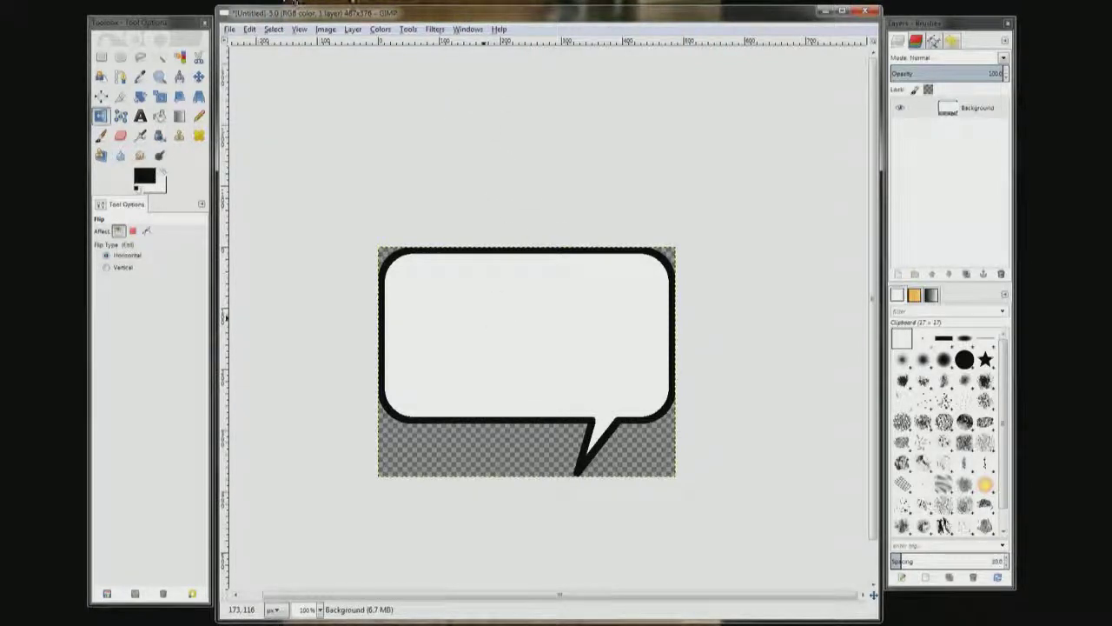
Step: Export the image to the Documents folder as textbubbles.png, keeping the default PNG options
{"action": "left_click", "coordinate": [231, 33]}
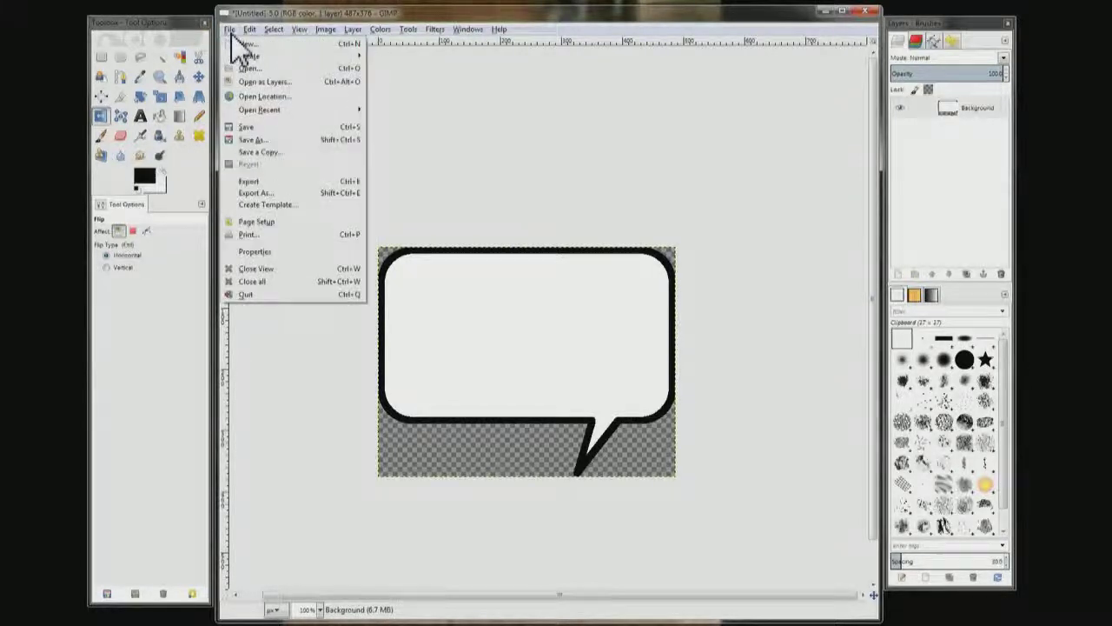
{"action": "left_click", "coordinate": [285, 181]}
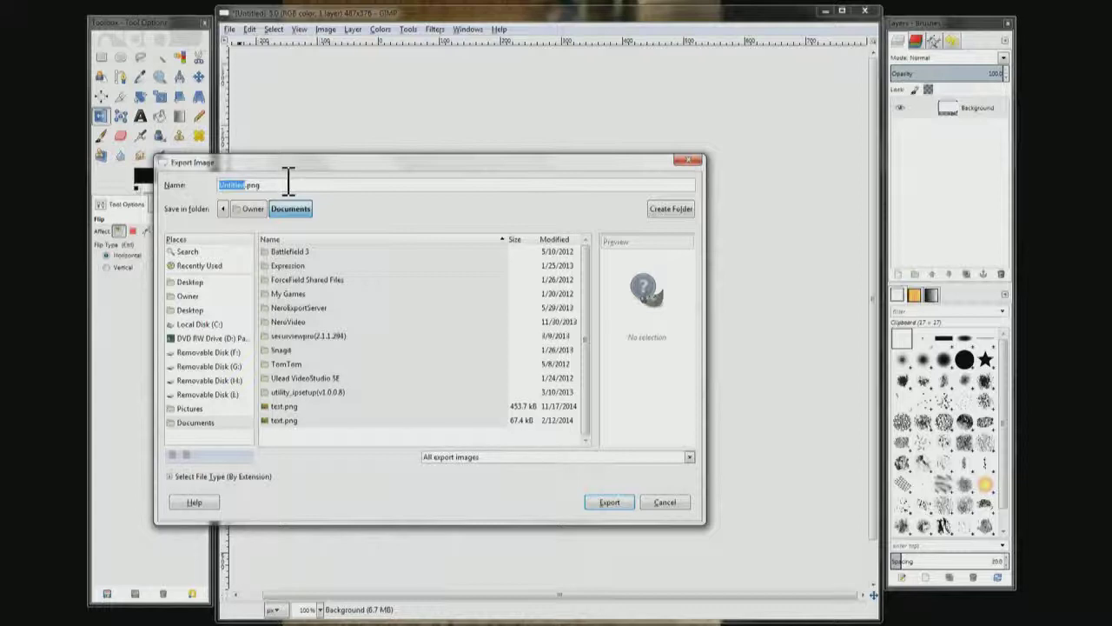
{"action": "type", "text": "test"}
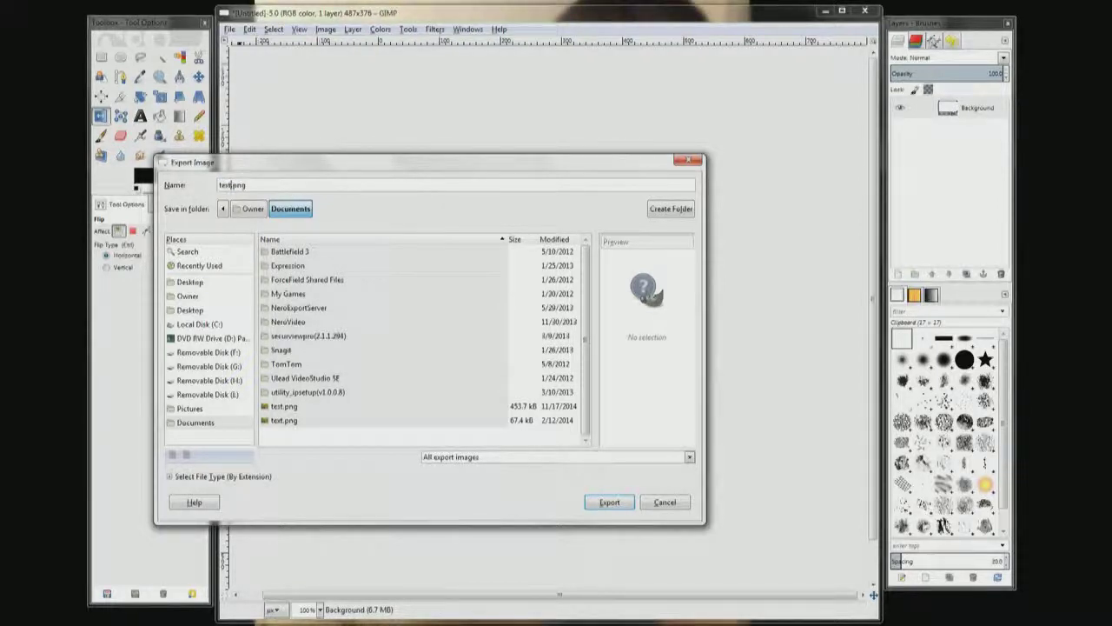
{"action": "type", "text": "hubbles"}
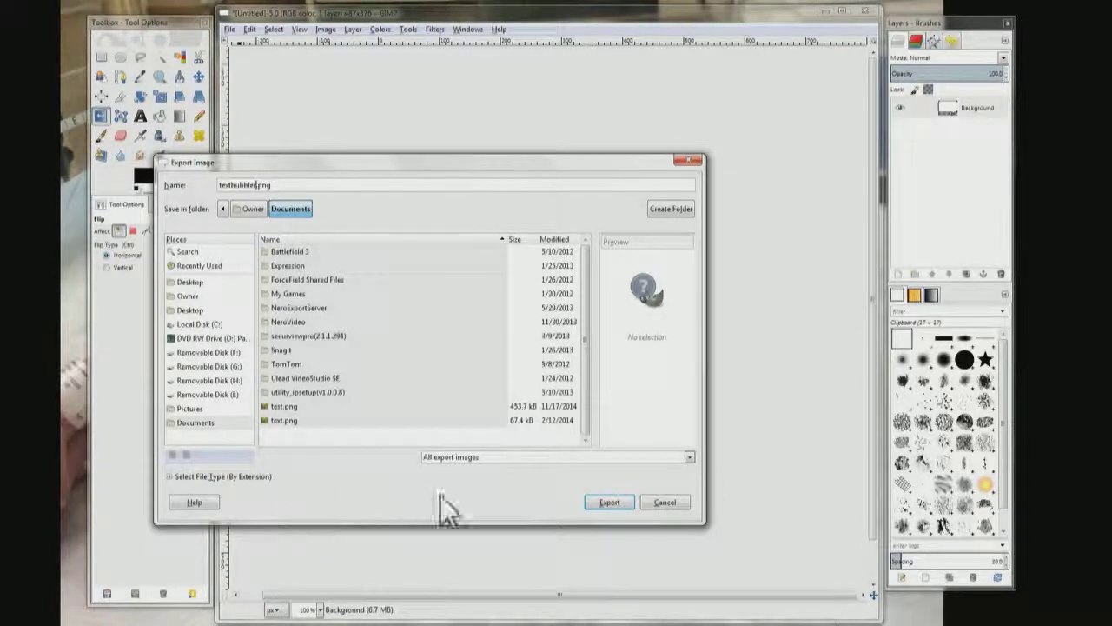
{"action": "left_click", "coordinate": [623, 509]}
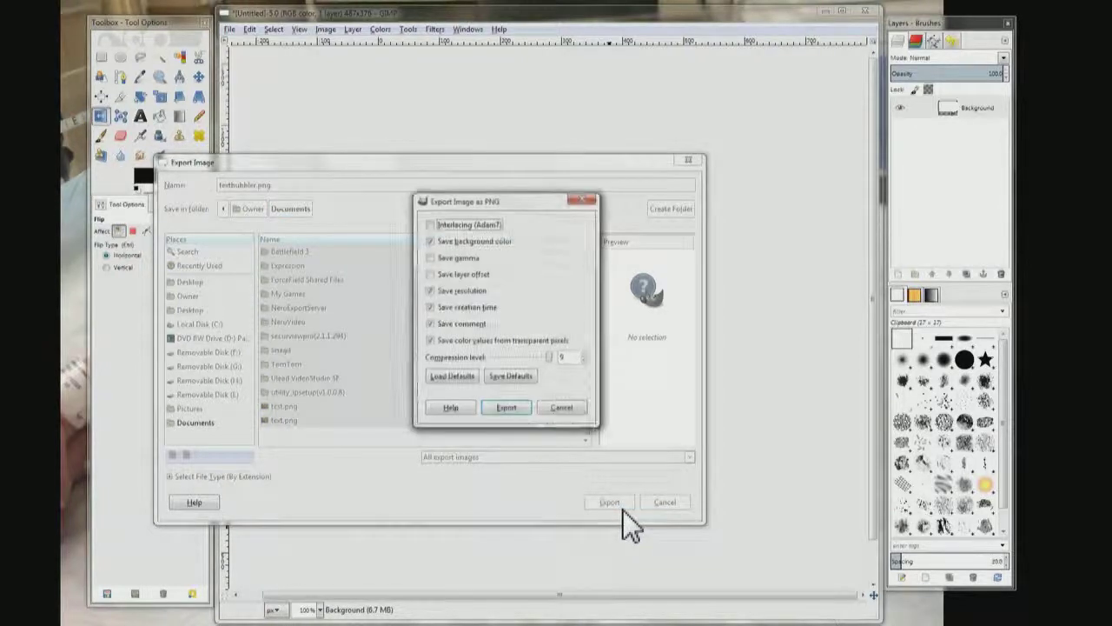
{"action": "key", "text": "Return"}
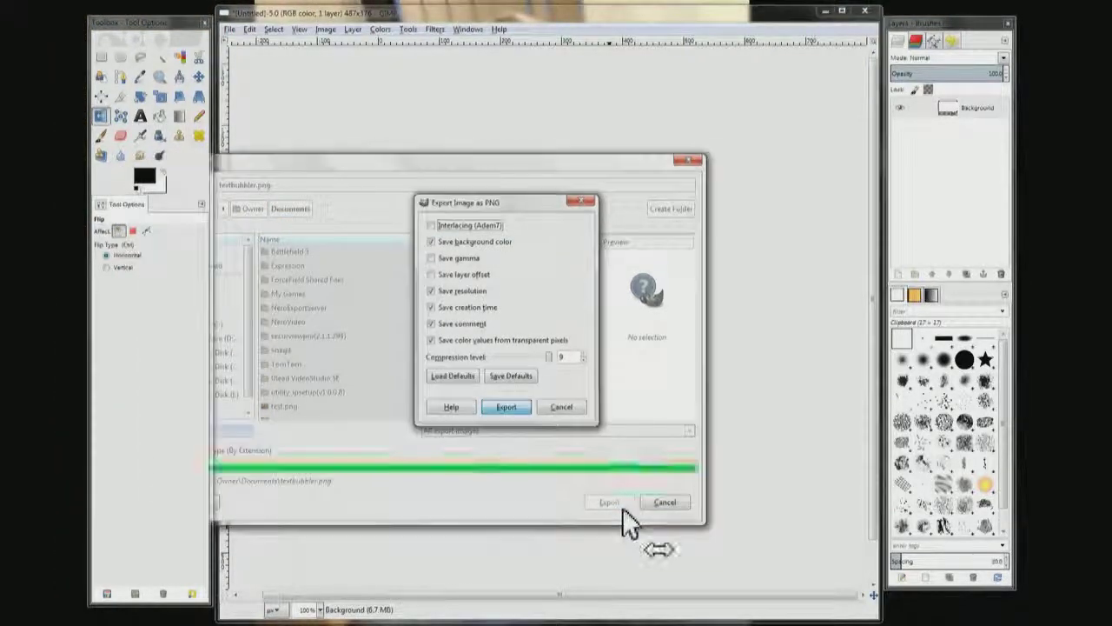